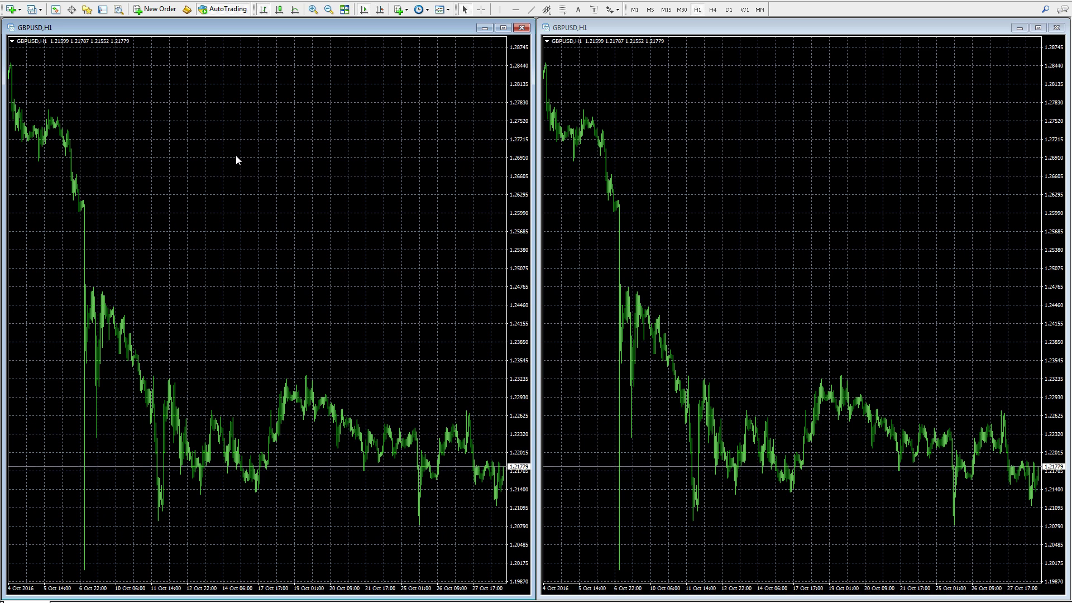
Attach QuantumLiveRenkoCharts to the left GBPUSD H1 chart, keeping CUSTOM PERIOD 2 and ATR box size
click(58, 3)
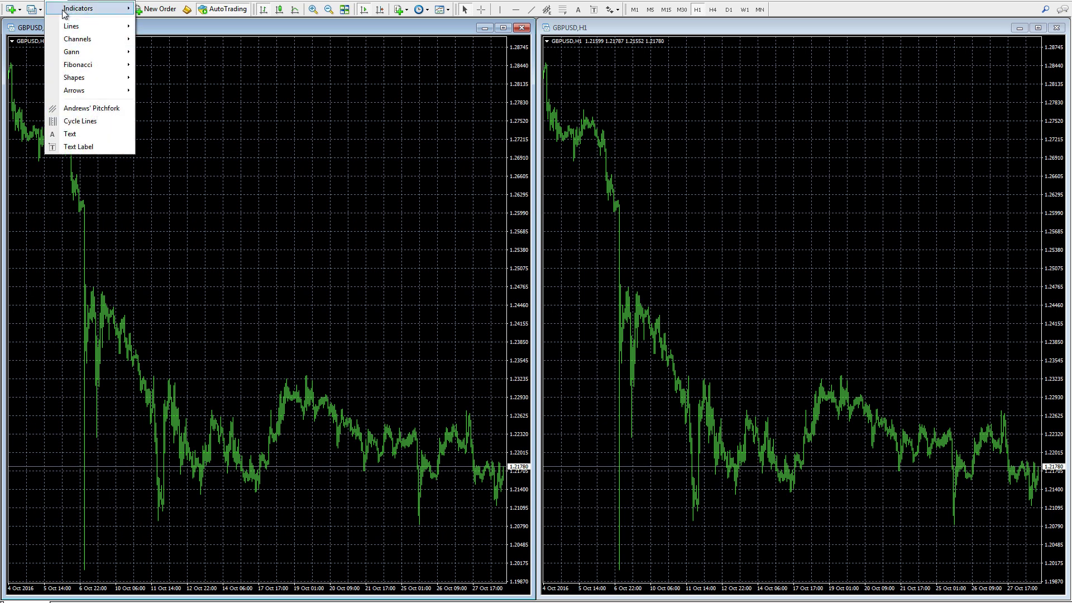
mouse_move(67, 8)
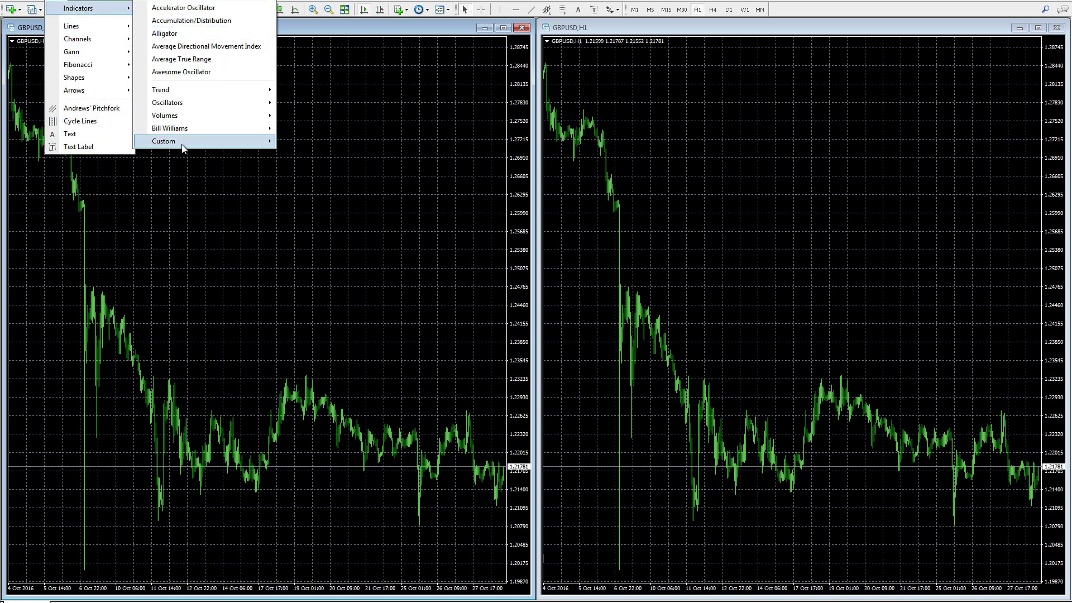
mouse_move(184, 142)
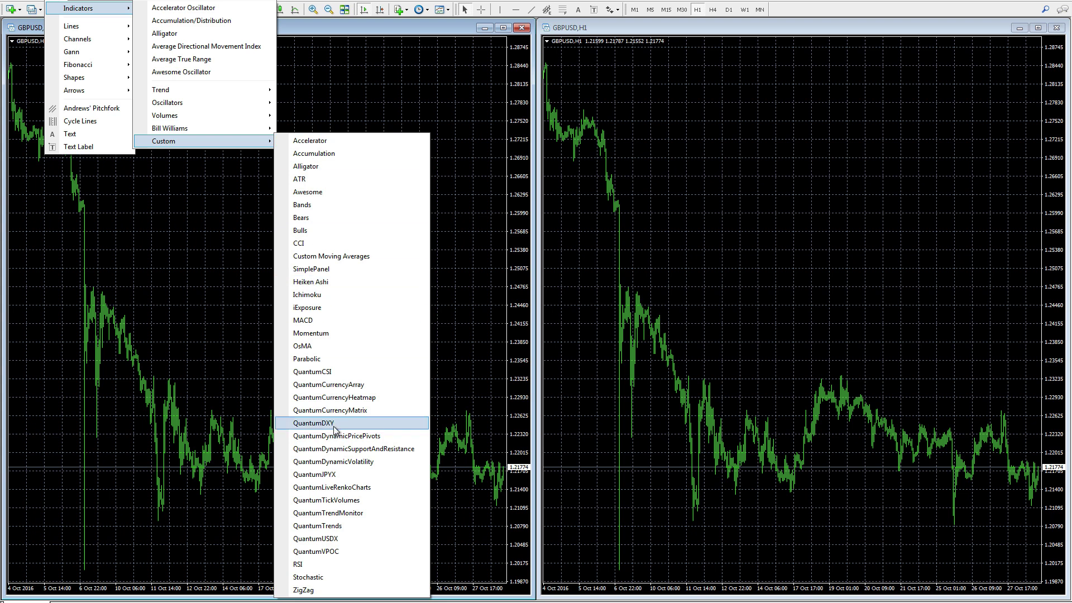
click(332, 488)
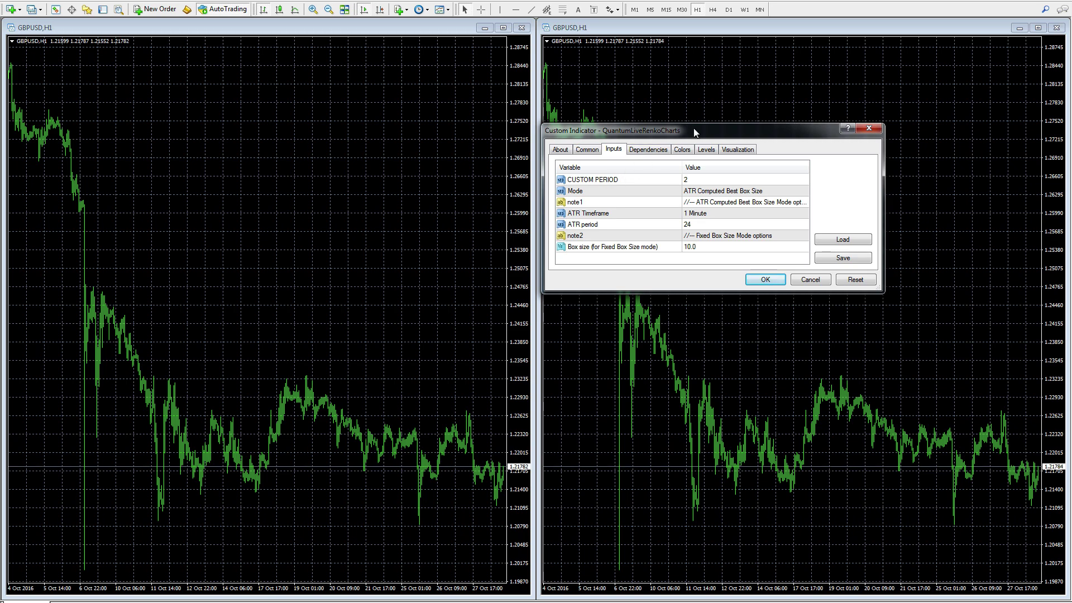
drag(693, 130, 297, 132)
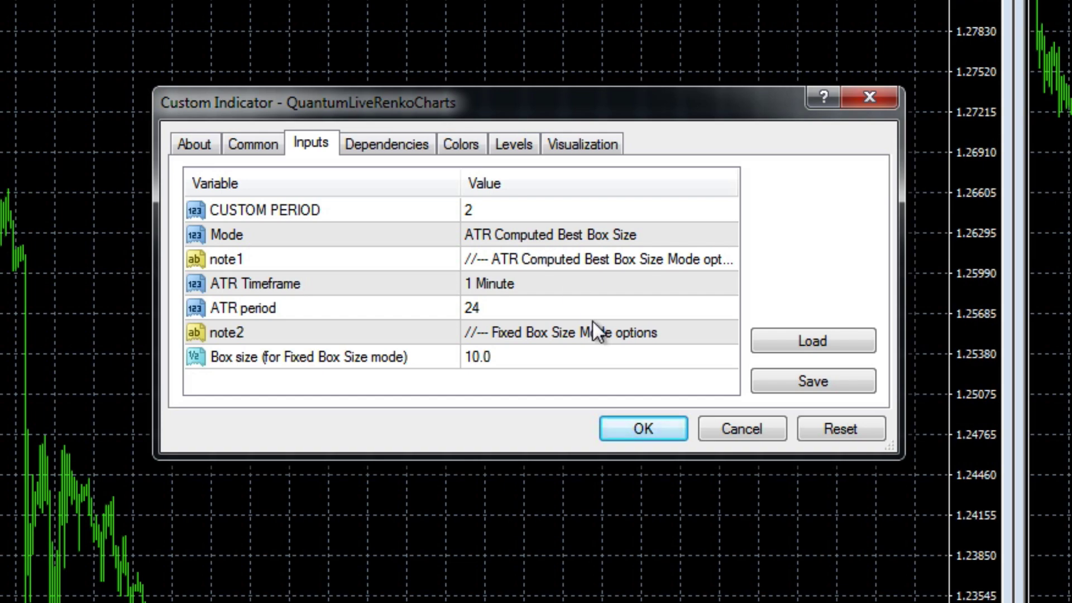
click(647, 427)
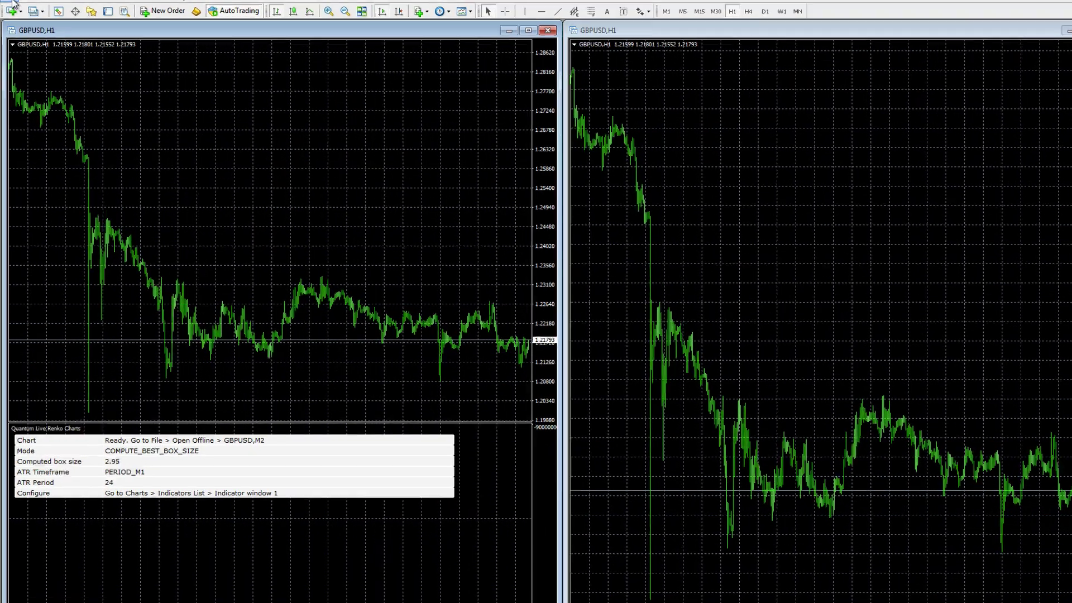
Open the GBPUSD,M2 offline chart from the Open Offline list
click(11, 8)
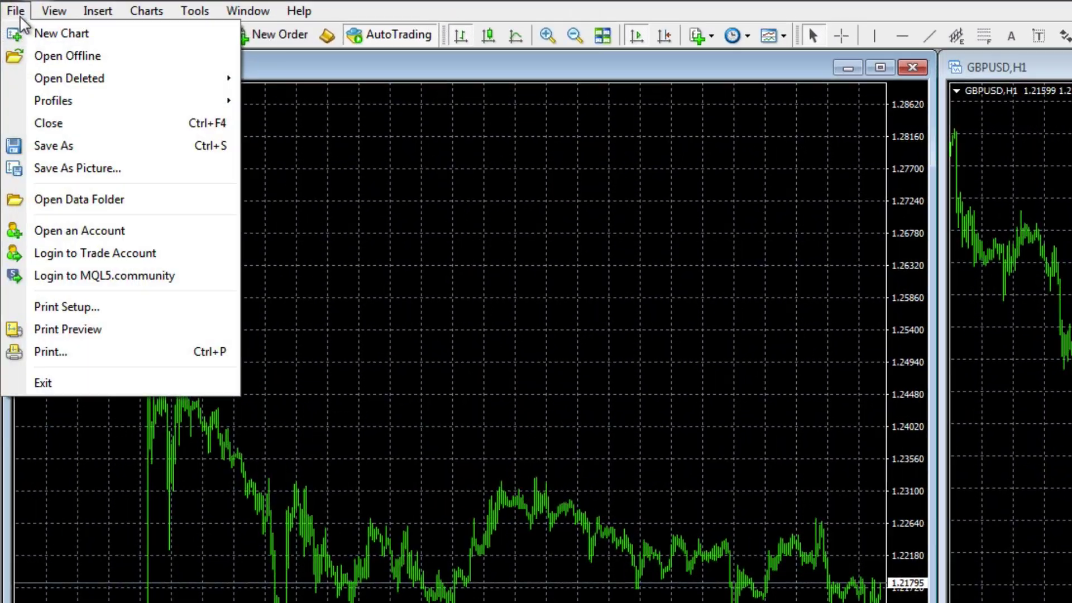
click(78, 56)
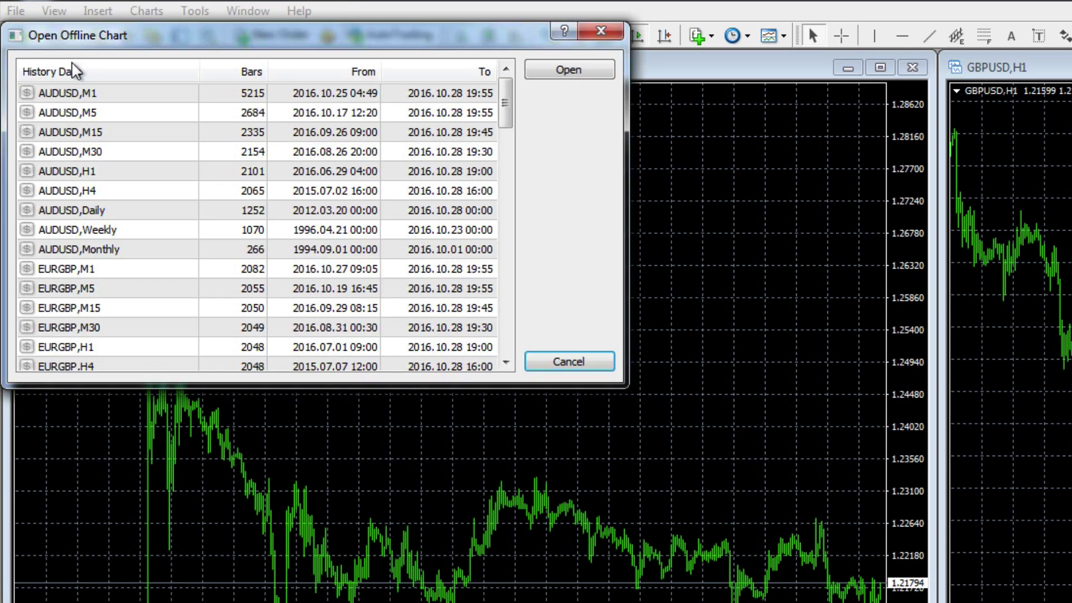
drag(503, 95, 506, 174)
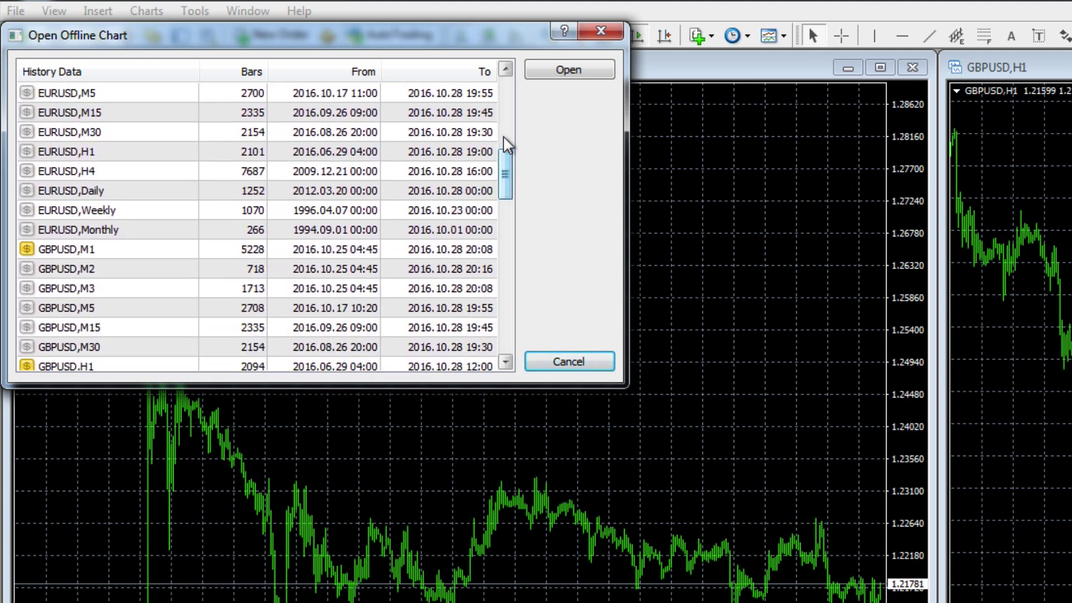
click(87, 270)
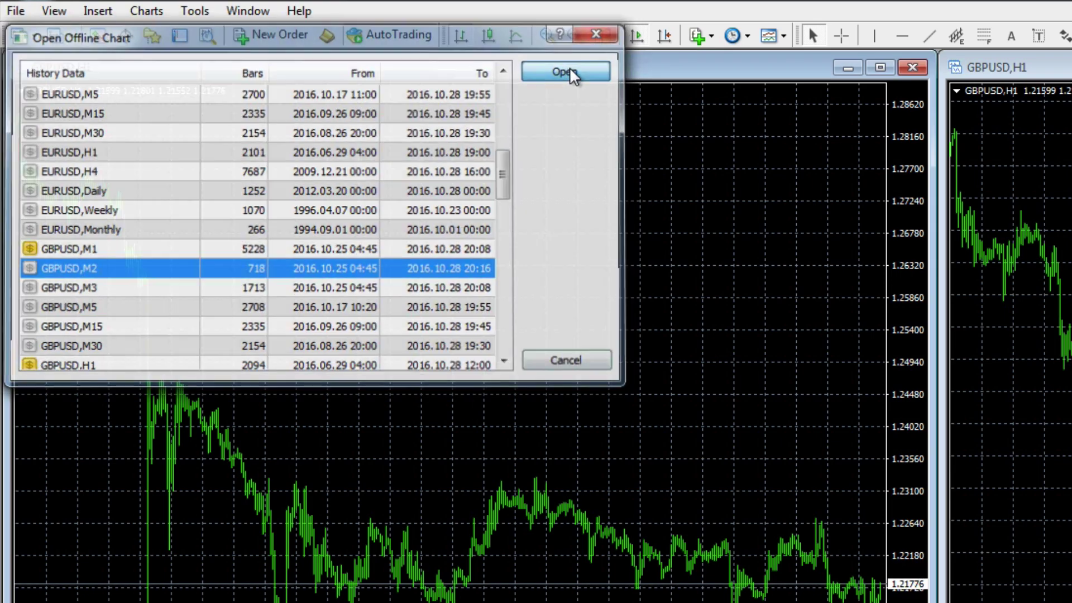
click(569, 71)
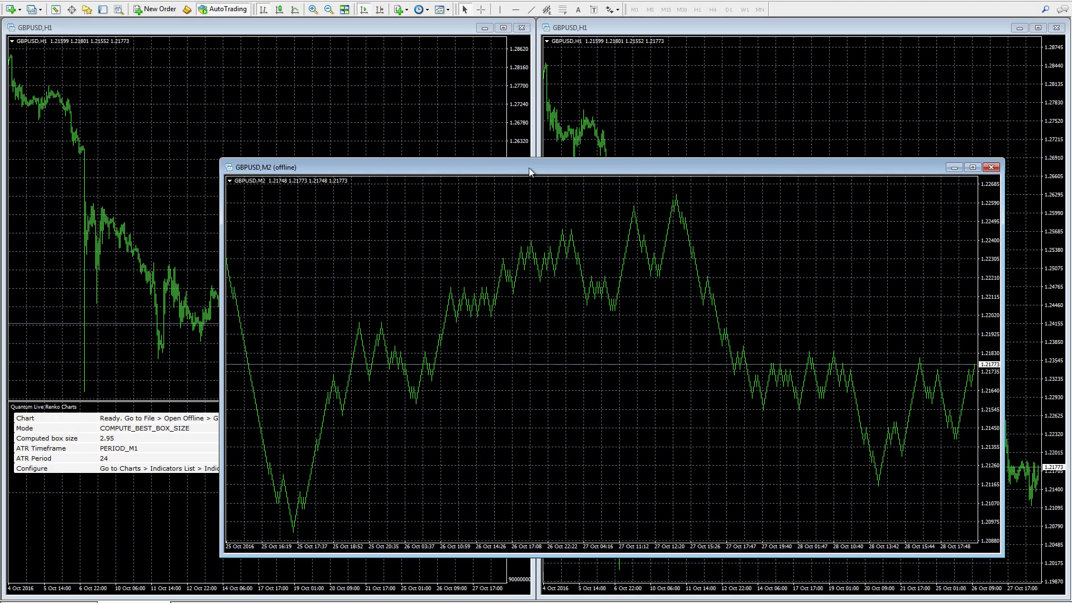
Move and narrow the M2 offline window, then apply the Renko template to it
drag(528, 168, 335, 103)
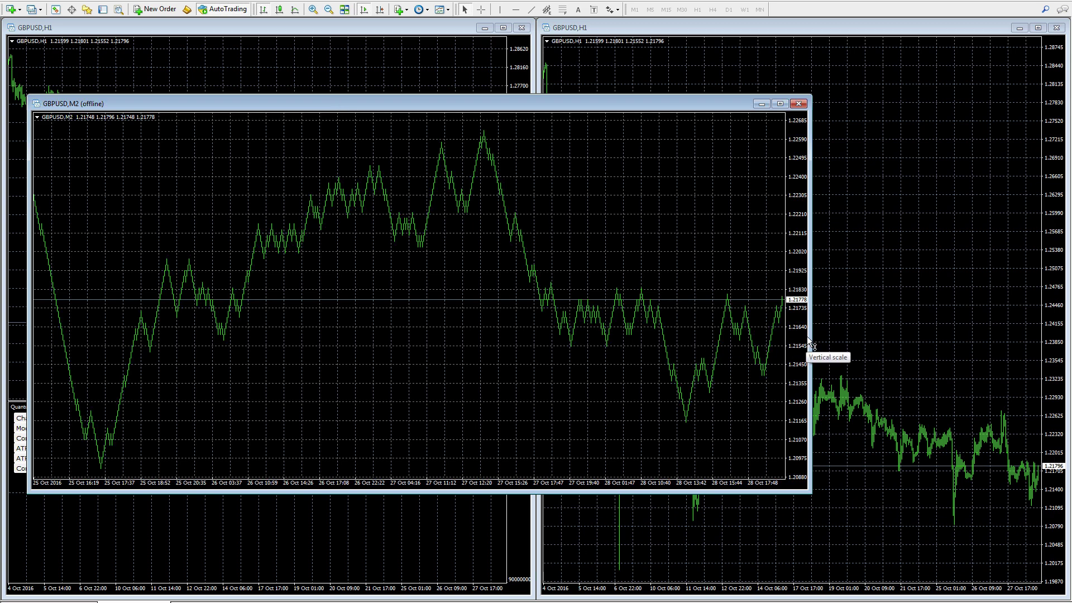
drag(809, 341, 619, 335)
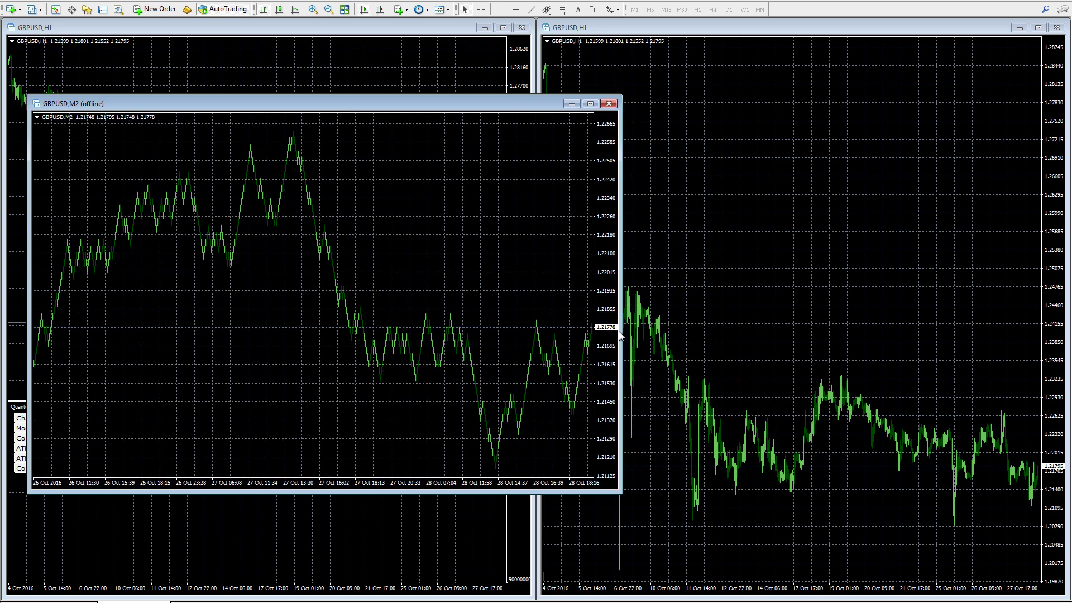
right_click(87, 149)
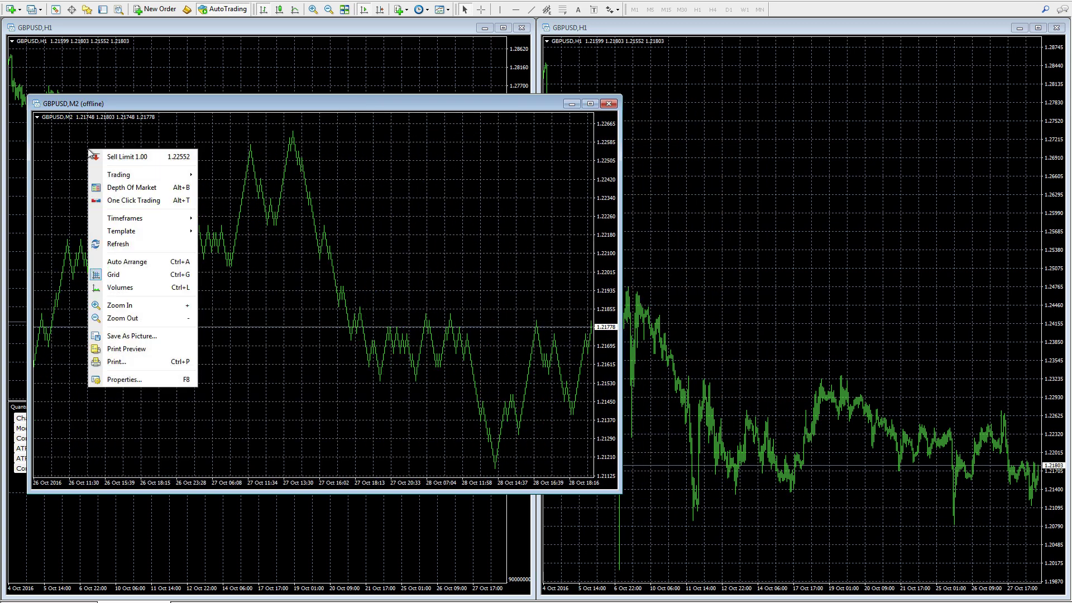
mouse_move(167, 224)
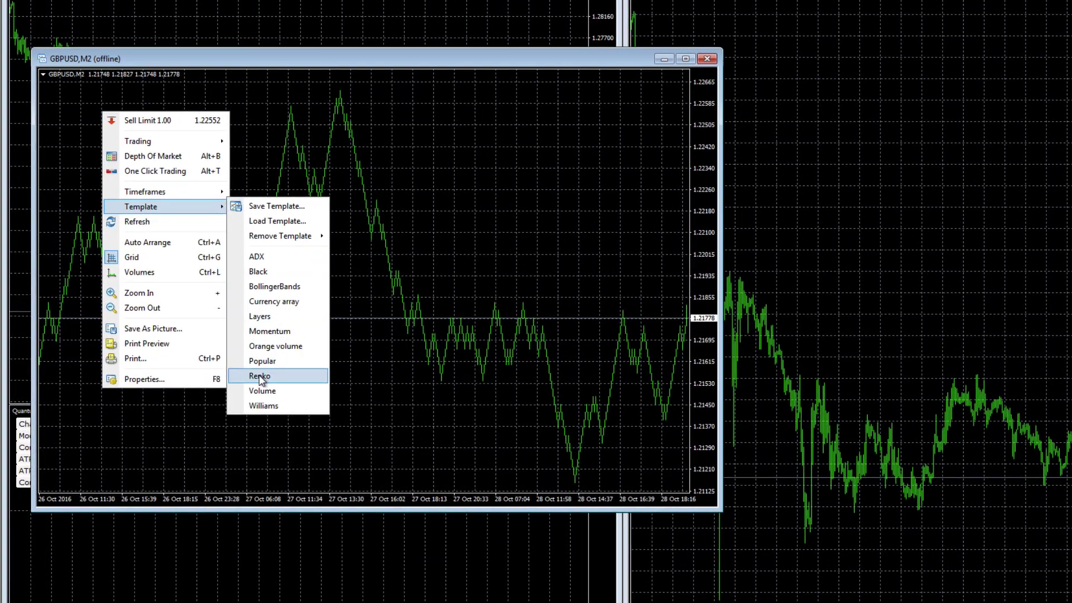
click(260, 376)
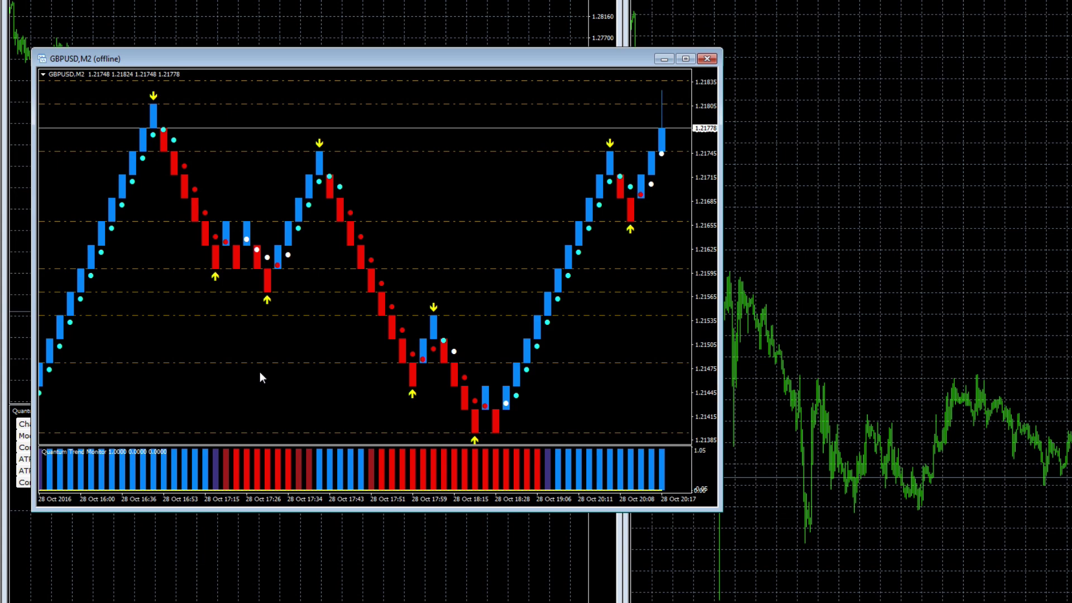
Fit the M2 window into the left half of the workspace
drag(381, 52, 360, 90)
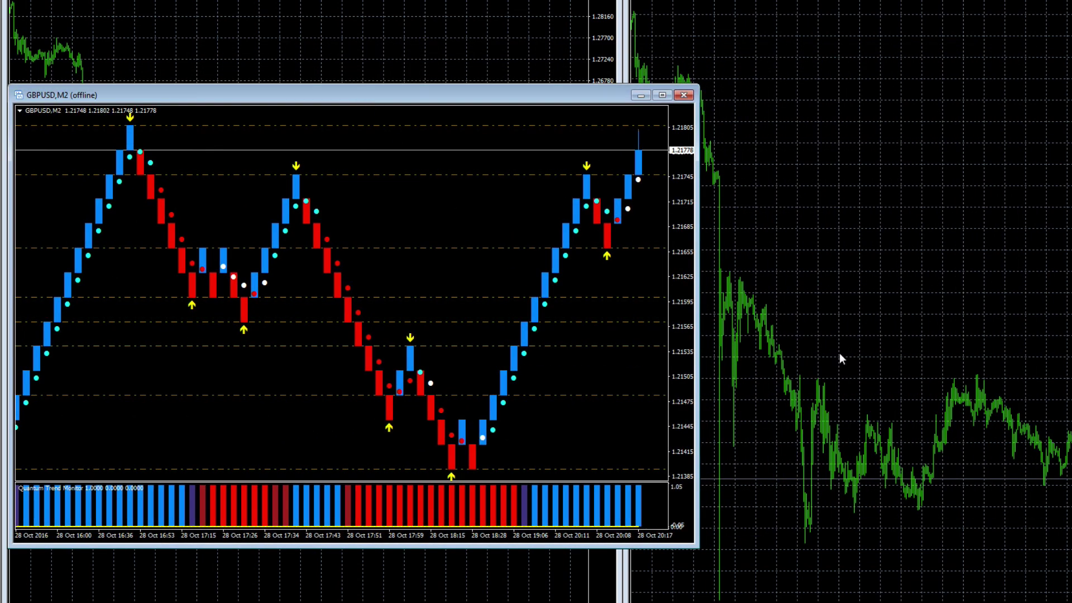
drag(693, 332, 589, 331)
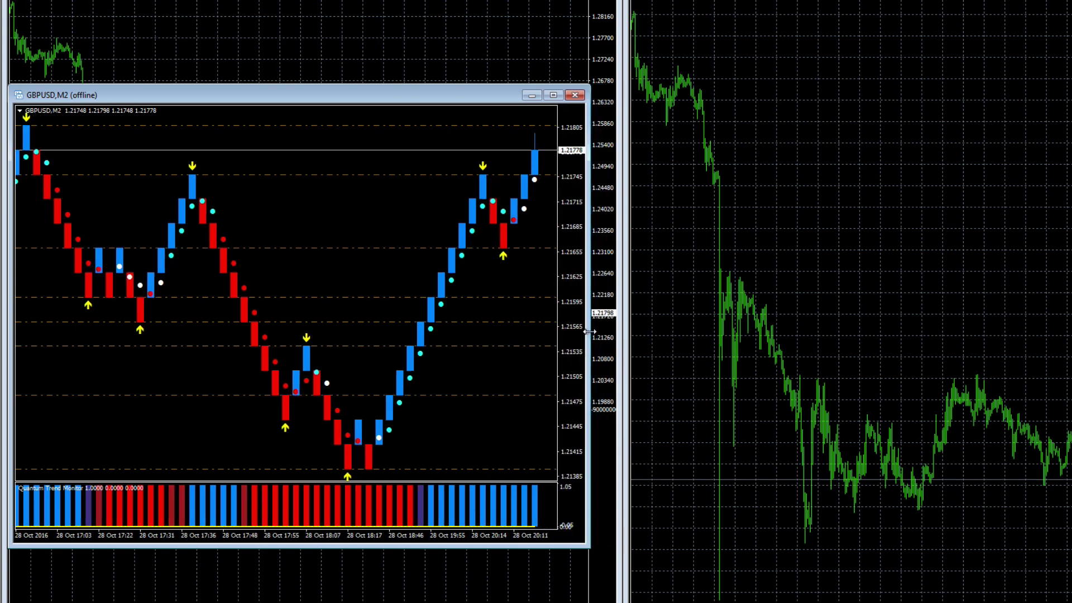
click(838, 236)
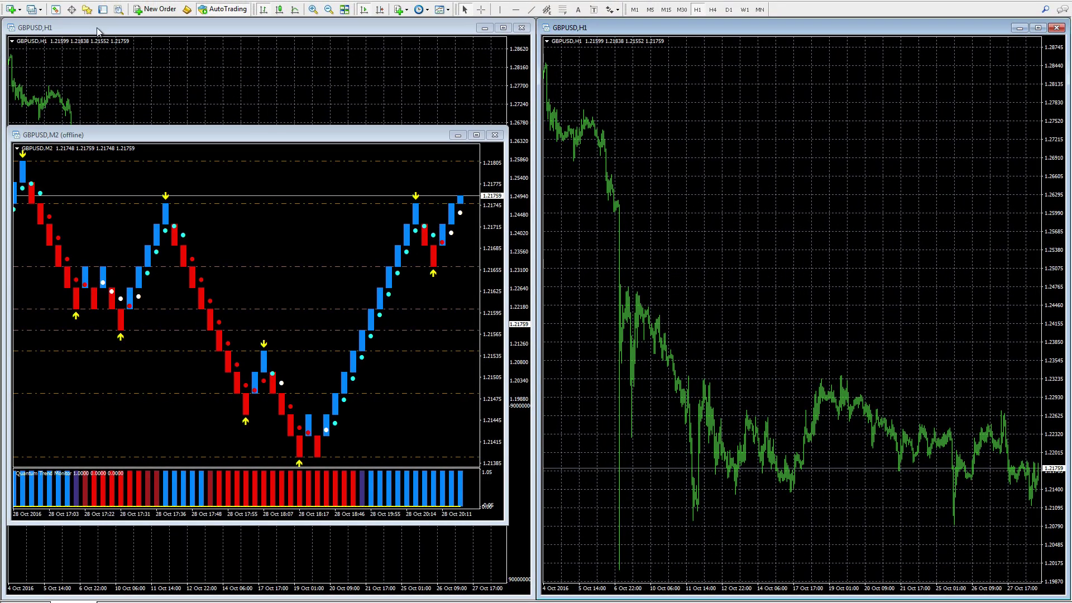
Open QuantumLiveRenkoCharts settings for the right GBPUSD H1 chart, with the dialog placed over it
click(57, 1)
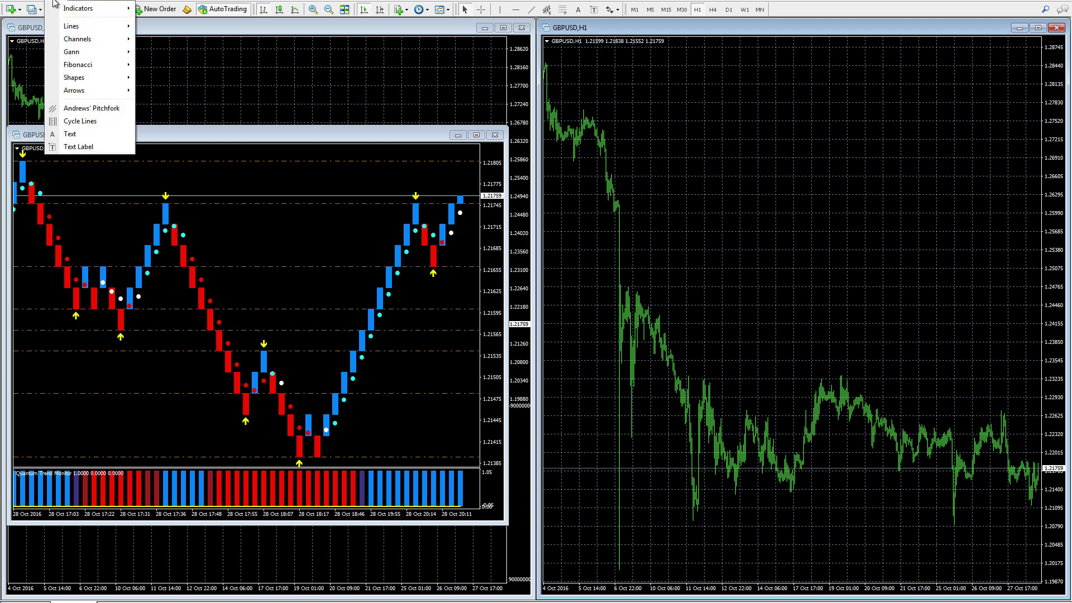
mouse_move(84, 9)
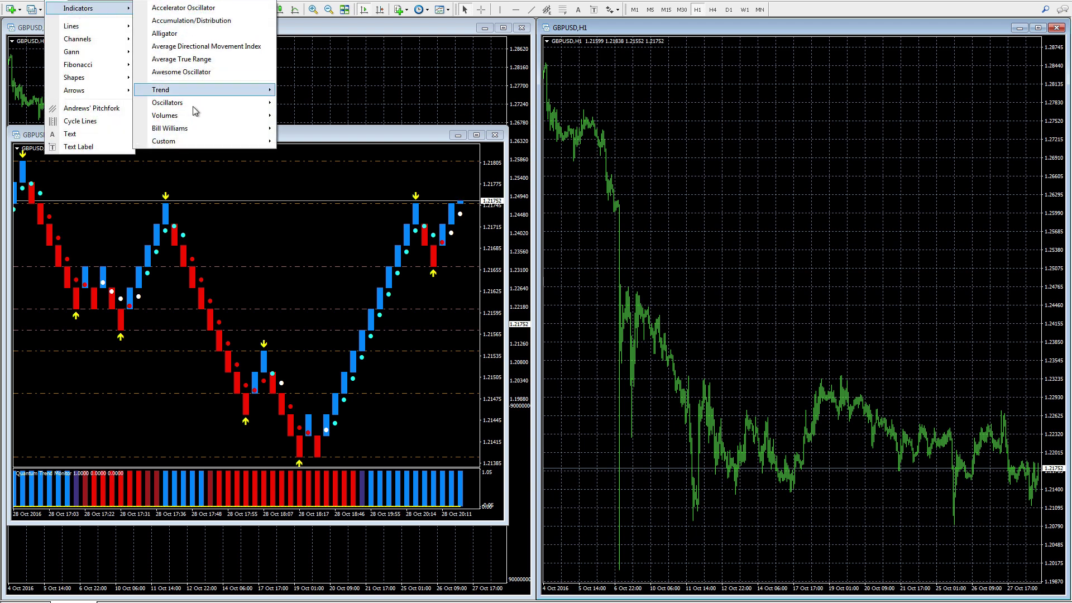
mouse_move(192, 138)
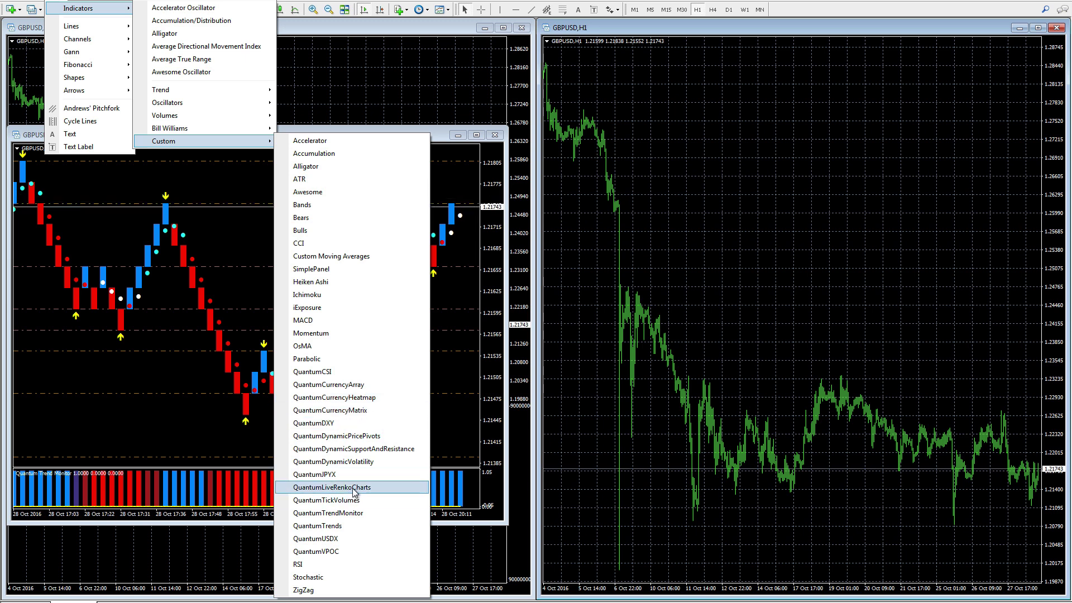
click(346, 487)
drag(352, 136, 776, 158)
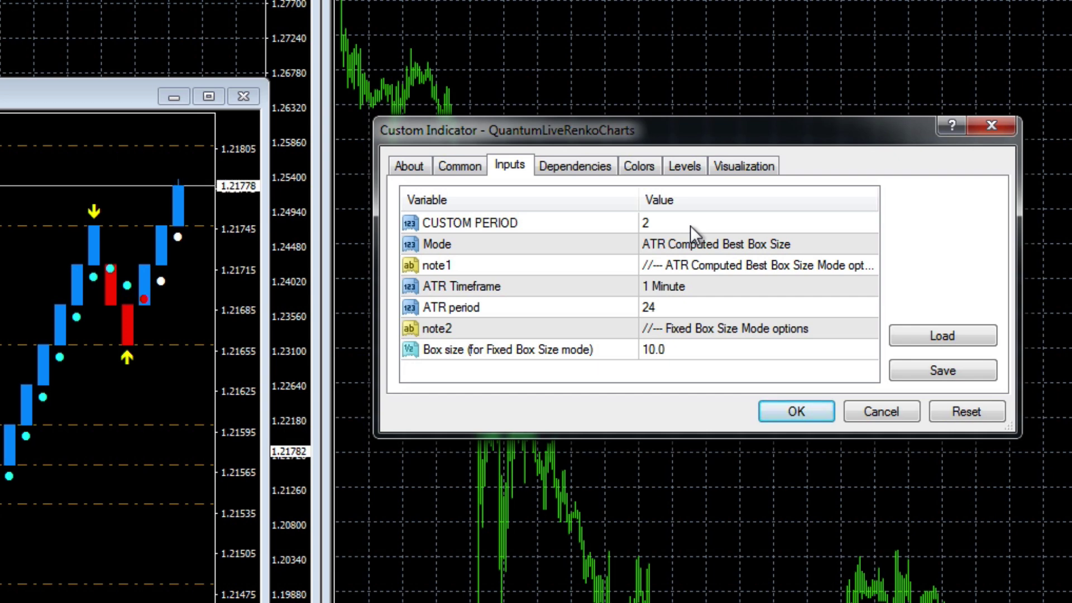
Set CUSTOM PERIOD 3, Fixed Box Size mode and box size 1.5, then apply the indicator
double_click(658, 222)
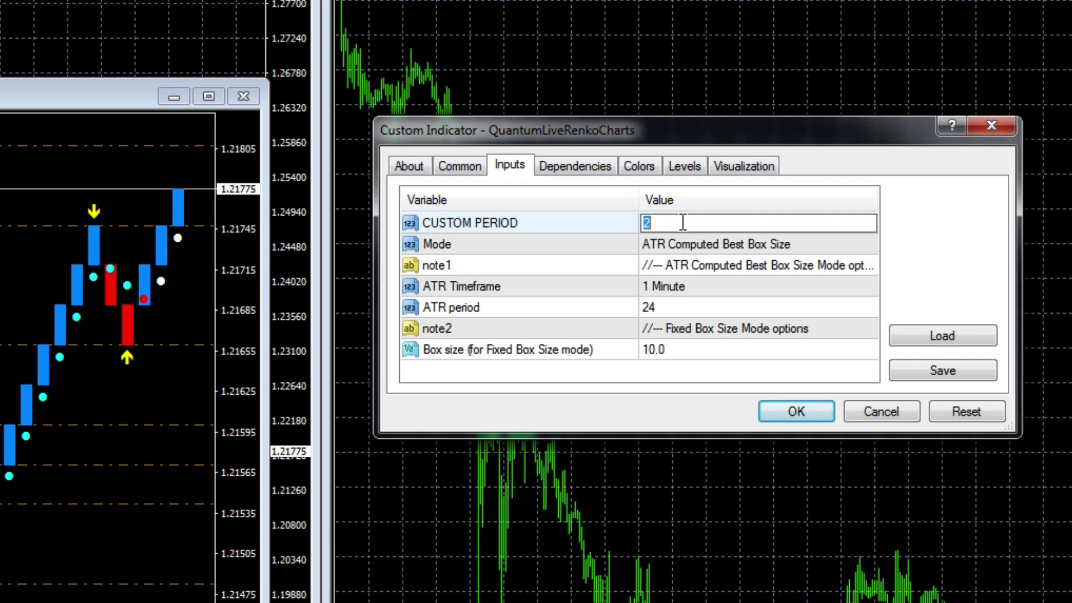
key(BackSpace)
text(3)
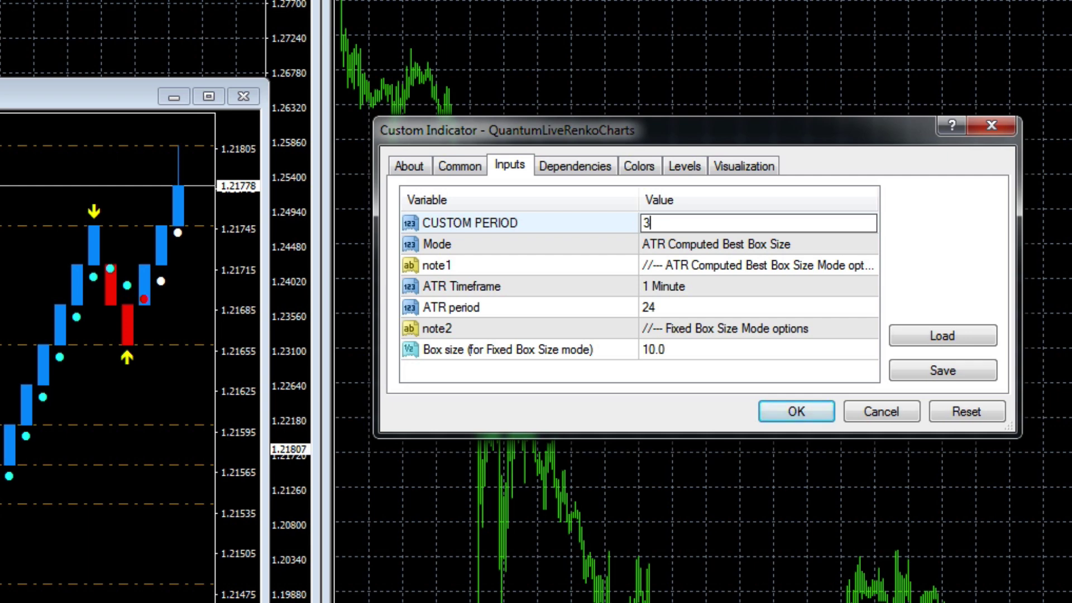
click(674, 246)
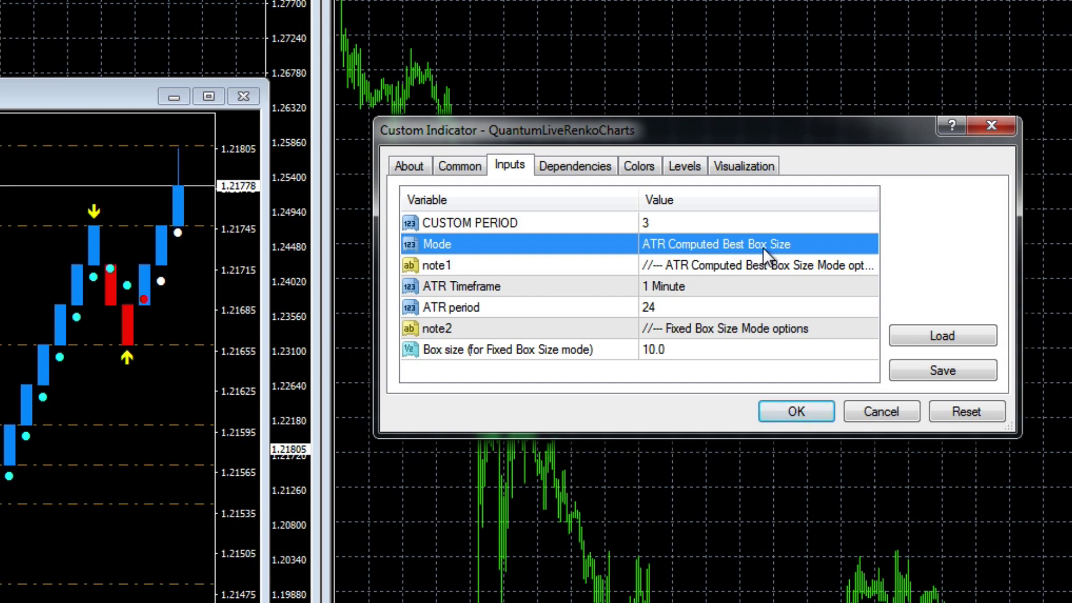
click(869, 242)
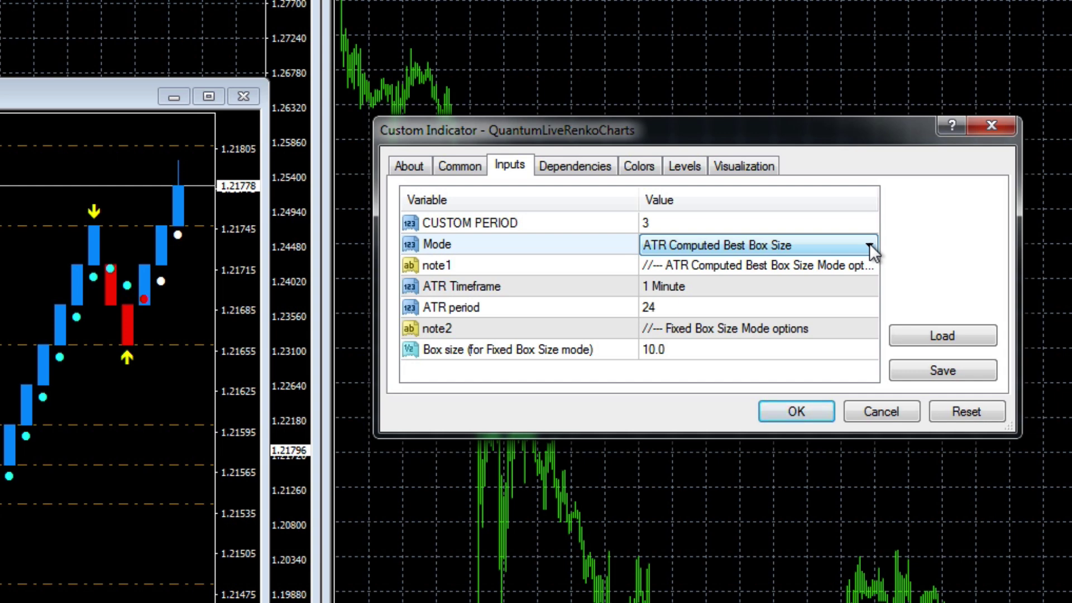
click(869, 244)
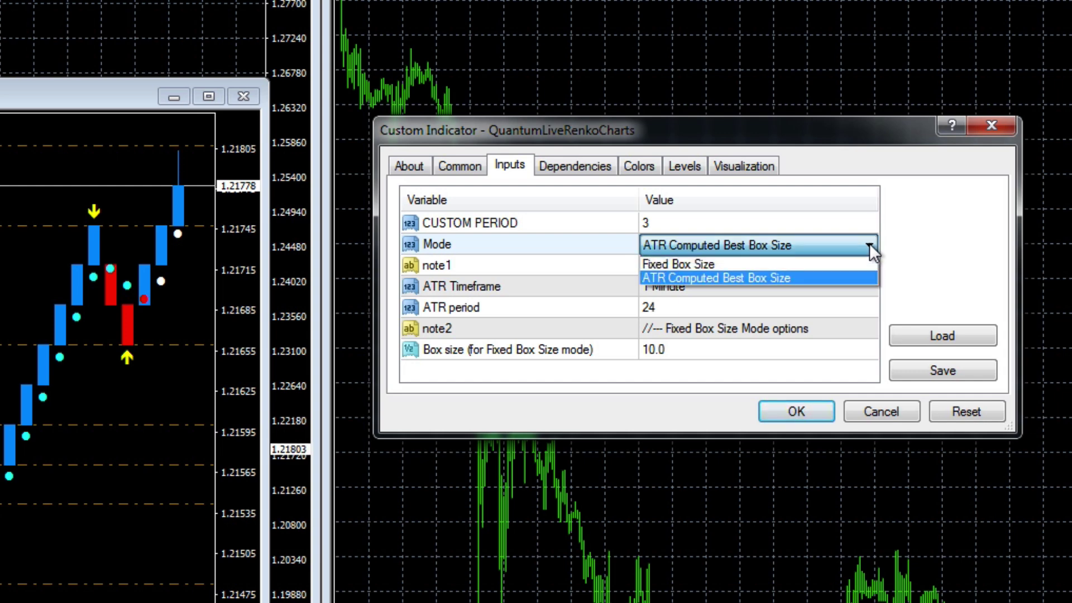
click(846, 264)
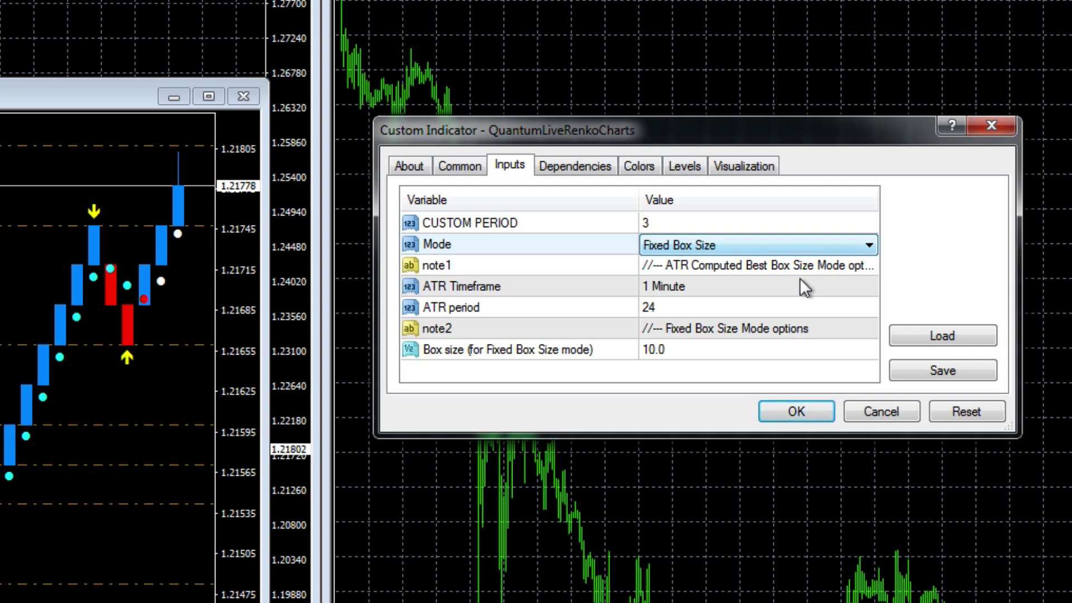
click(681, 349)
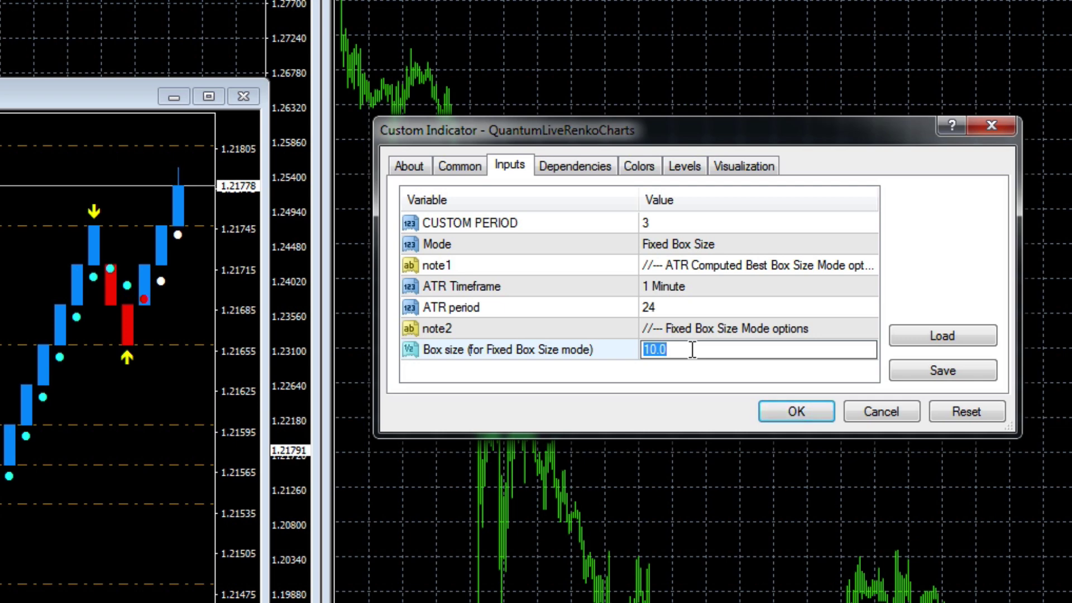
key(BackSpace)
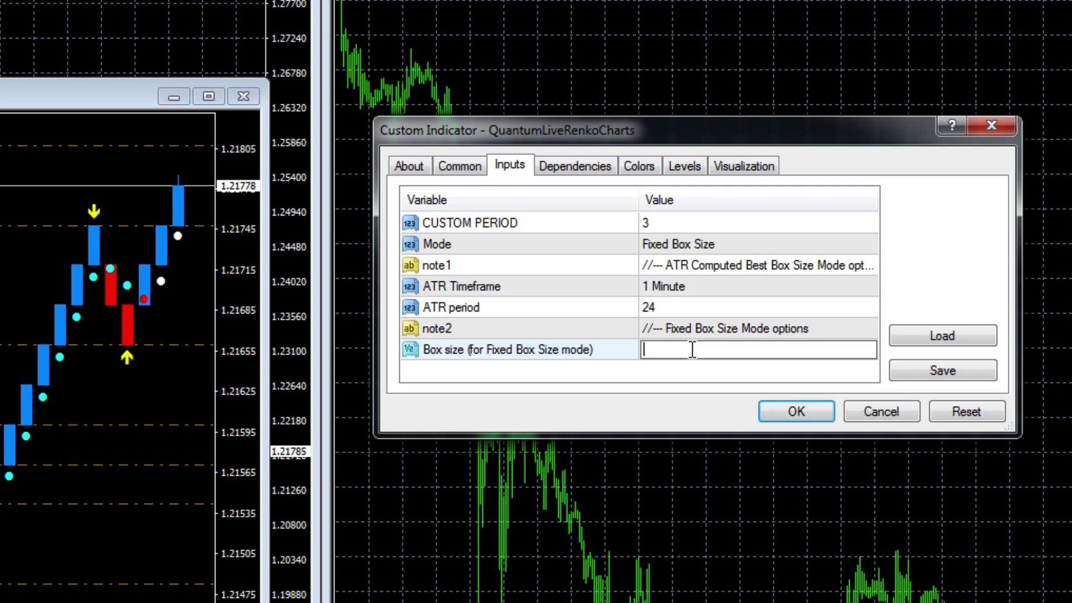
text(1.)
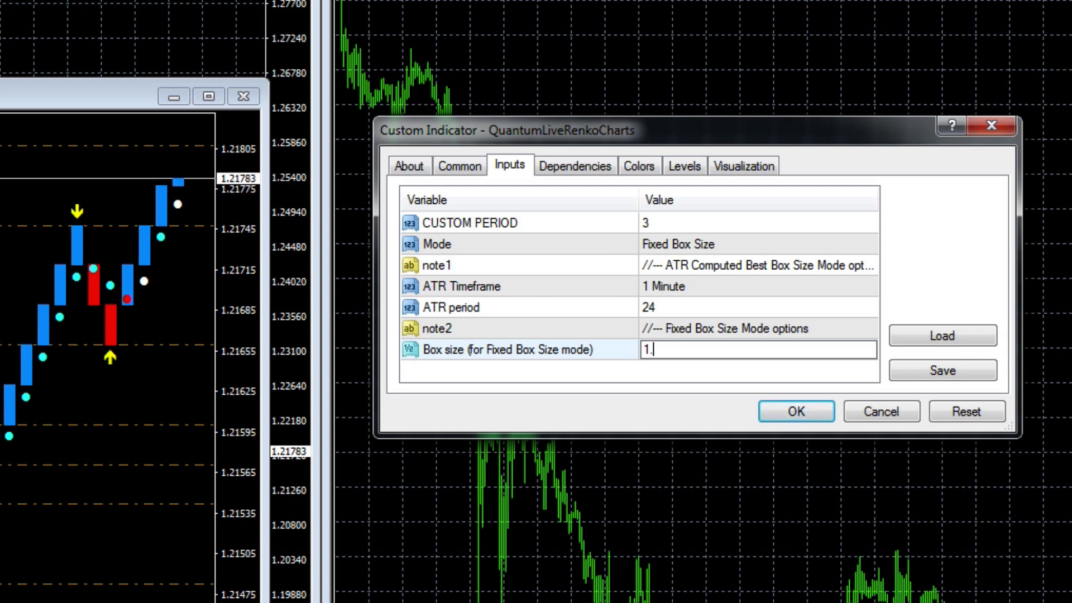
text(5)
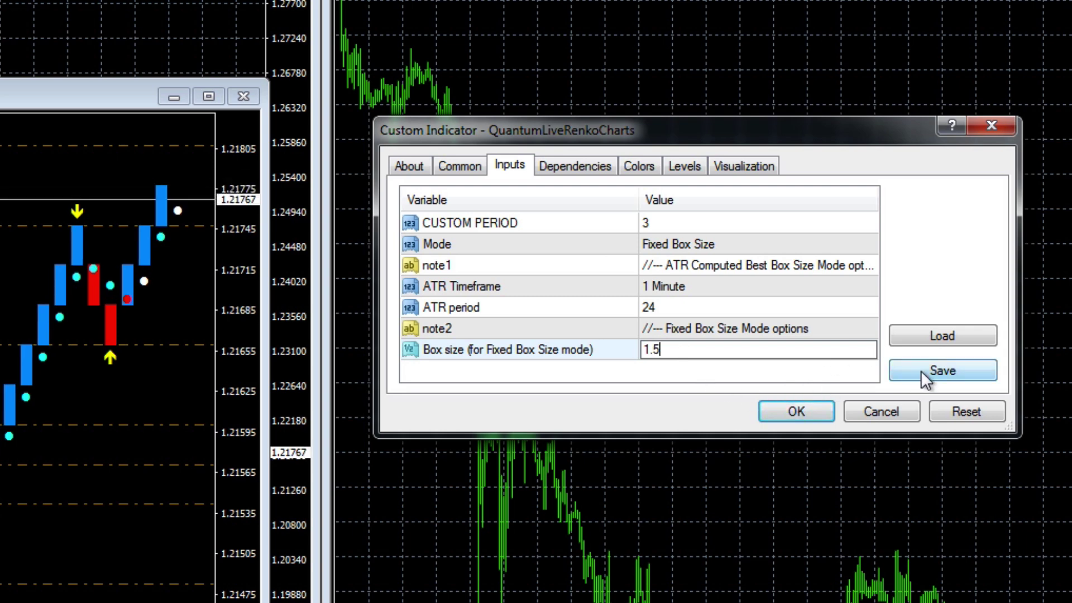
key(Return)
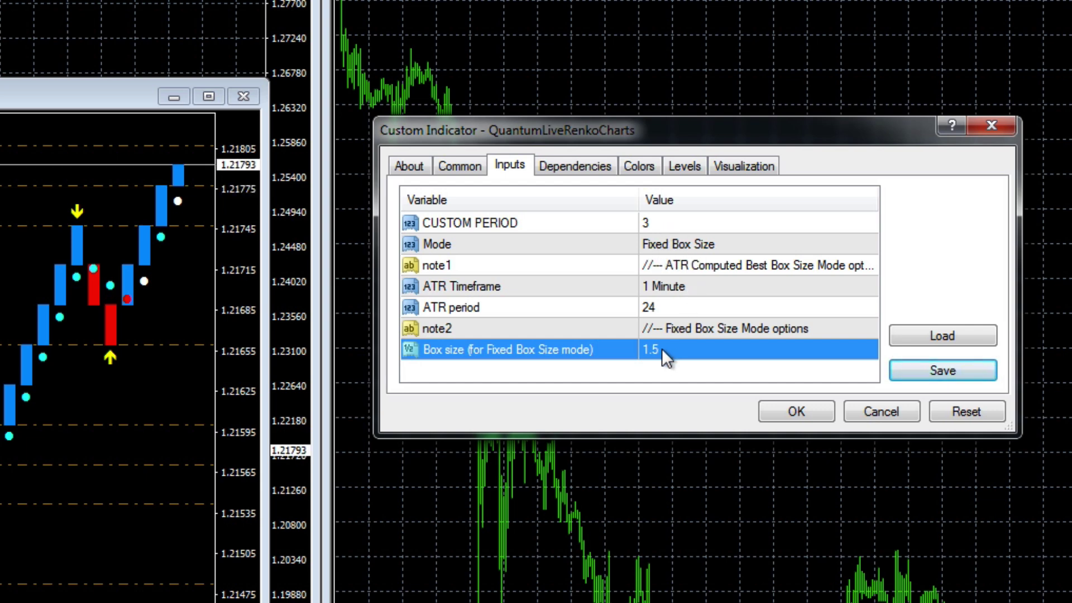
click(796, 416)
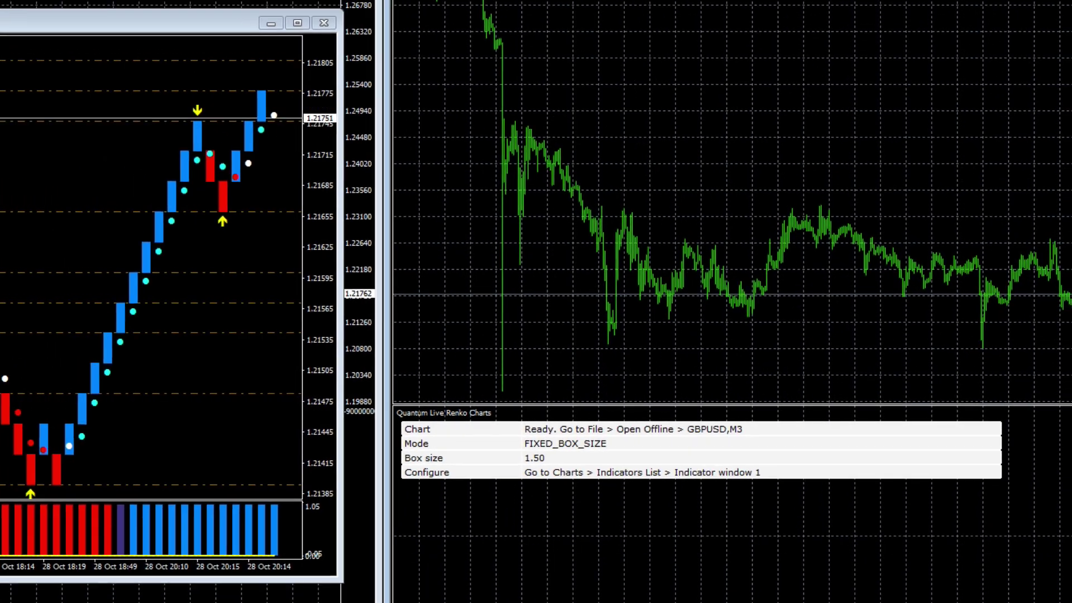
Once the panel shows 1.50 boxes ready for GBPUSD,M3, open the File menu
click(6, 1)
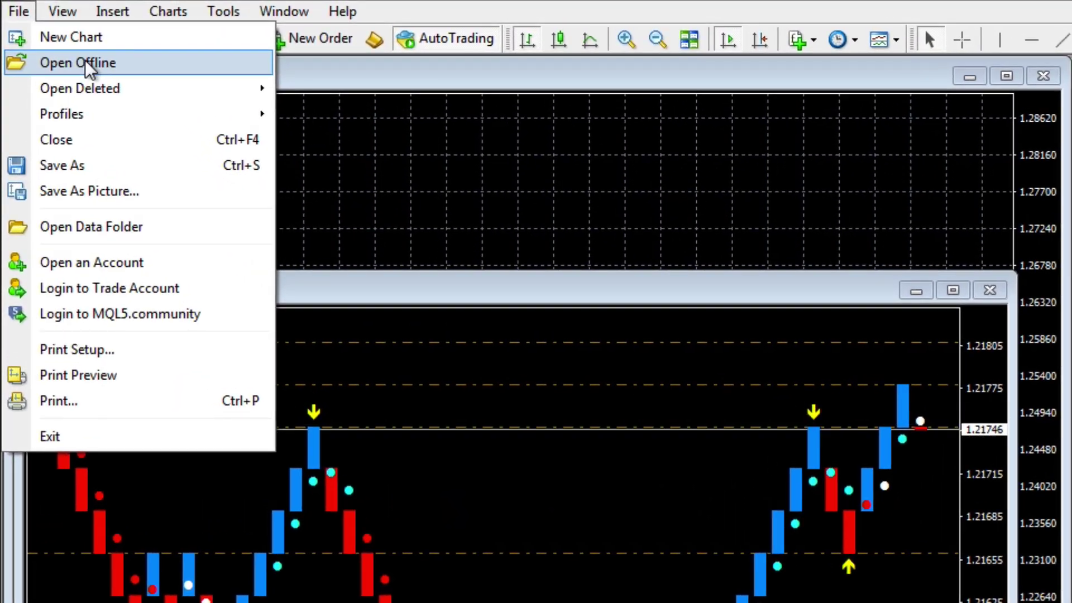
Open the GBPUSD,M3 offline chart from the Open Offline list
click(90, 65)
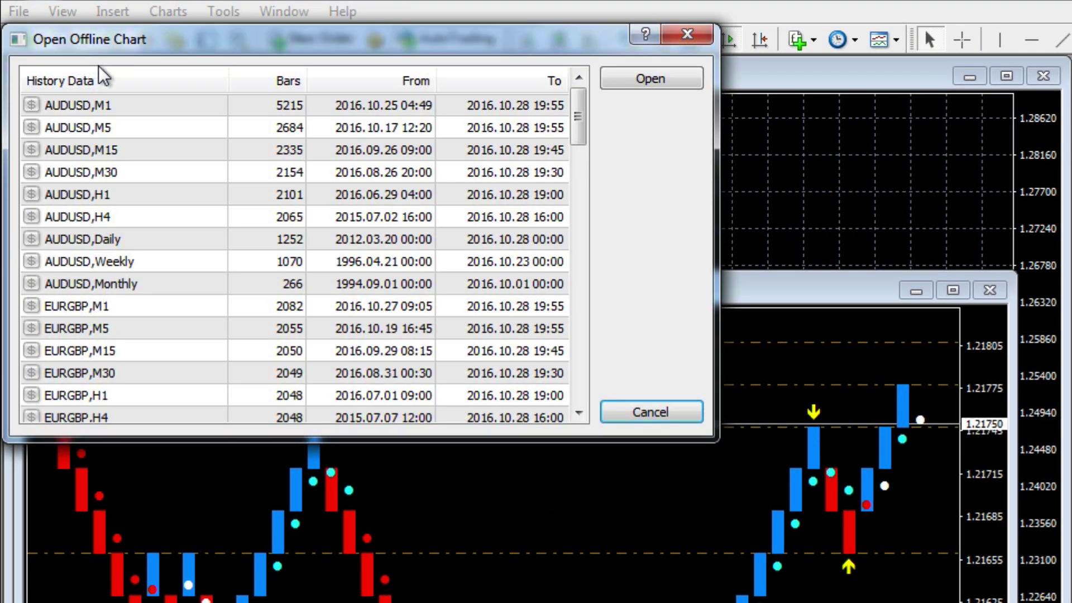
drag(579, 128, 574, 212)
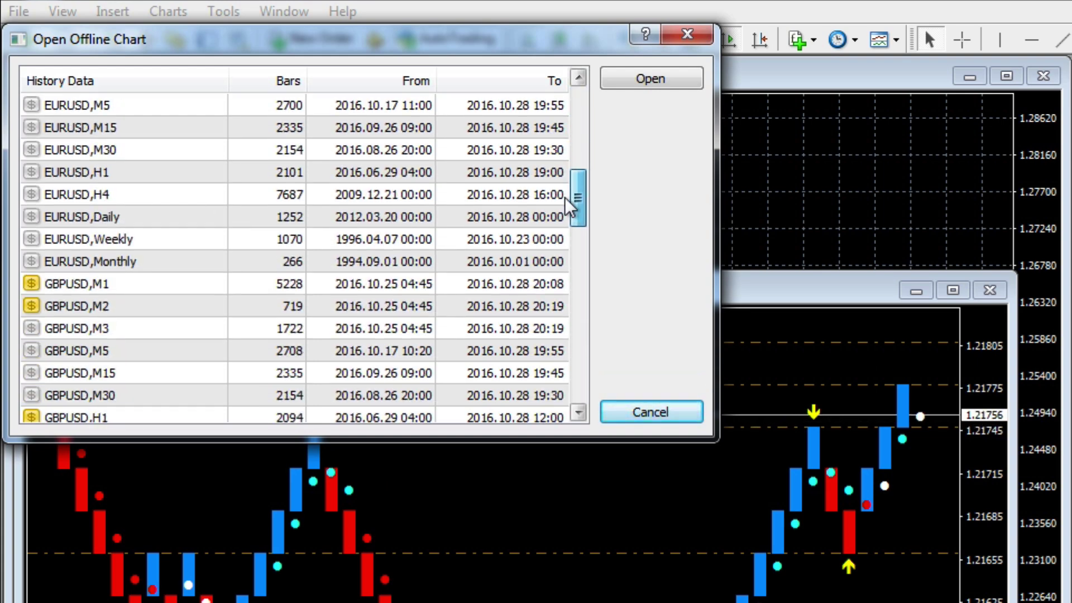
click(101, 329)
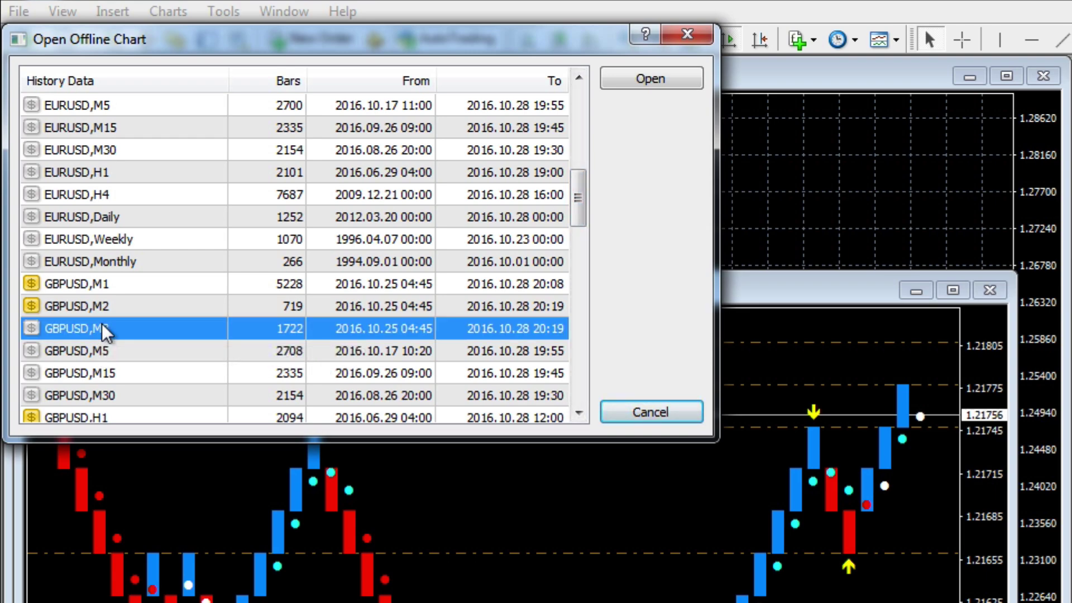
click(651, 78)
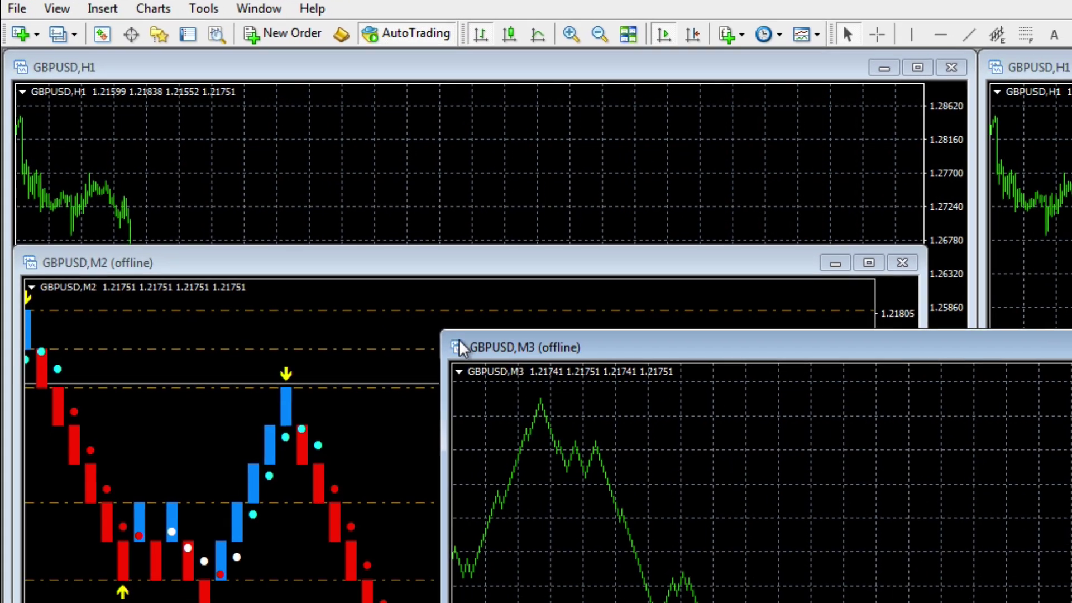
Enlarge the M3 chart window and apply the Renko template to it
drag(461, 348, 932, 276)
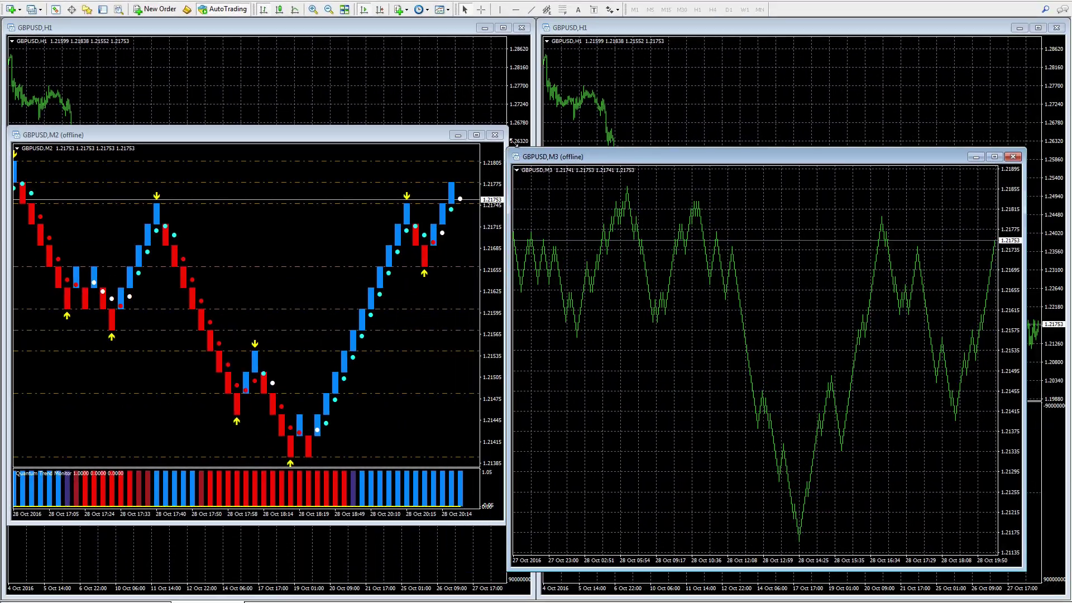
drag(513, 141, 517, 130)
right_click(562, 174)
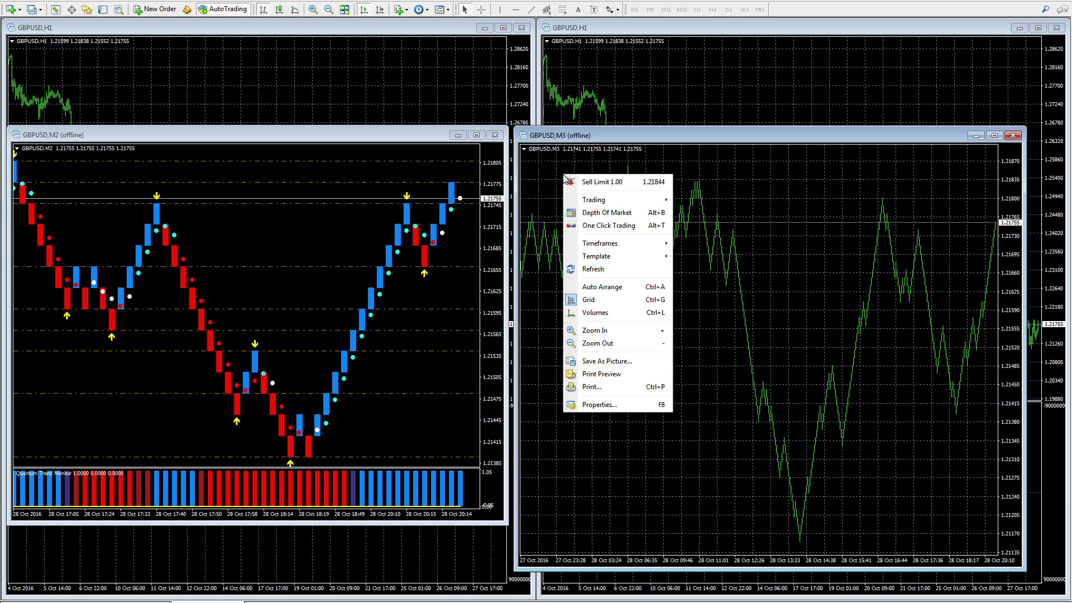
mouse_move(596, 258)
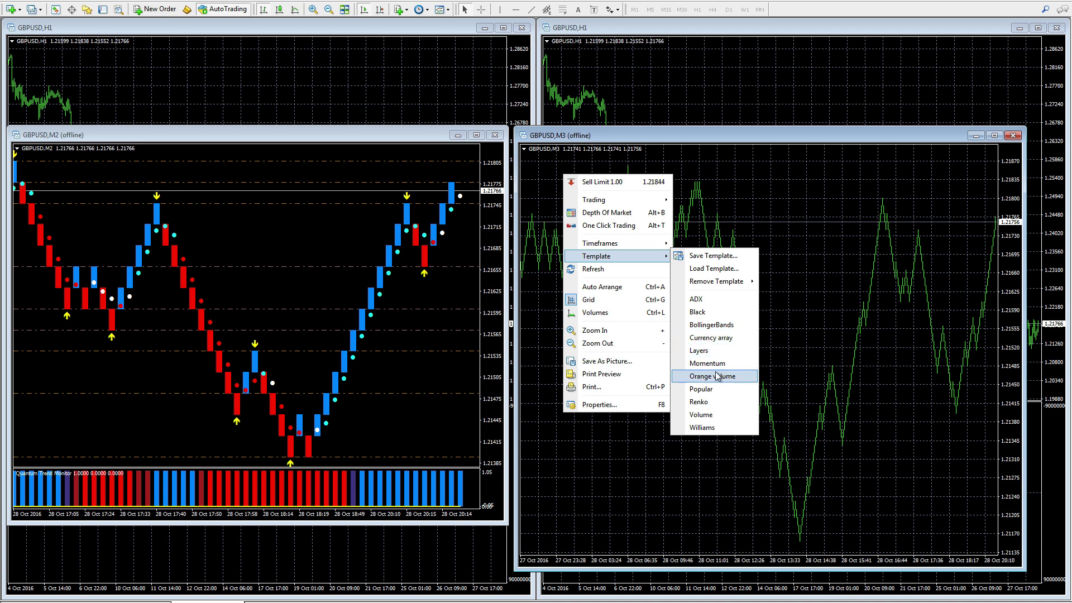
click(709, 402)
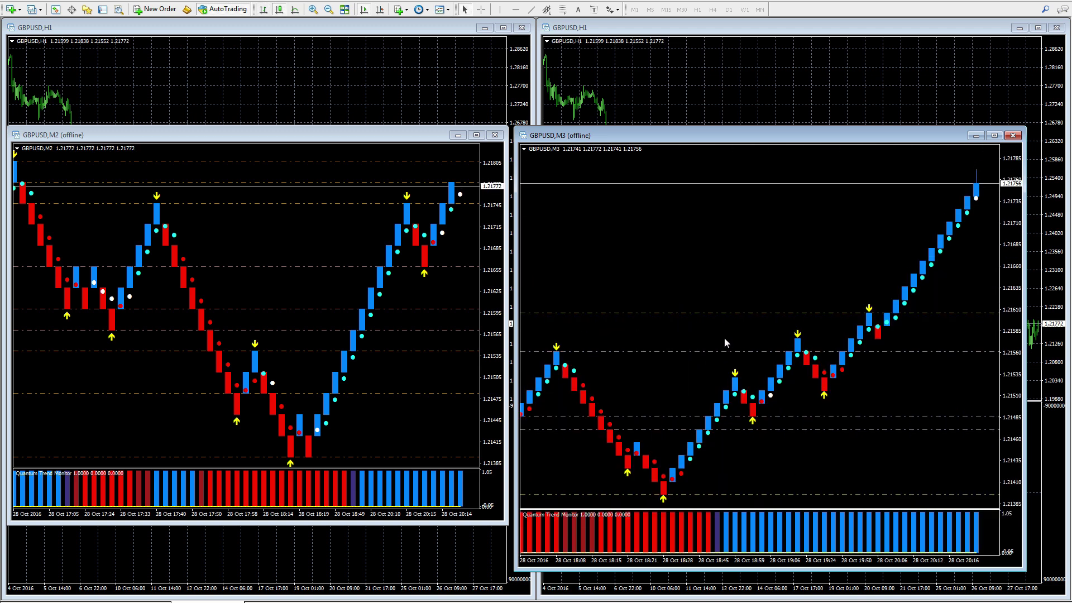
Stretch the M2 and M3 windows to full height, M2 filling the left half, M3 the right
drag(238, 130, 239, 17)
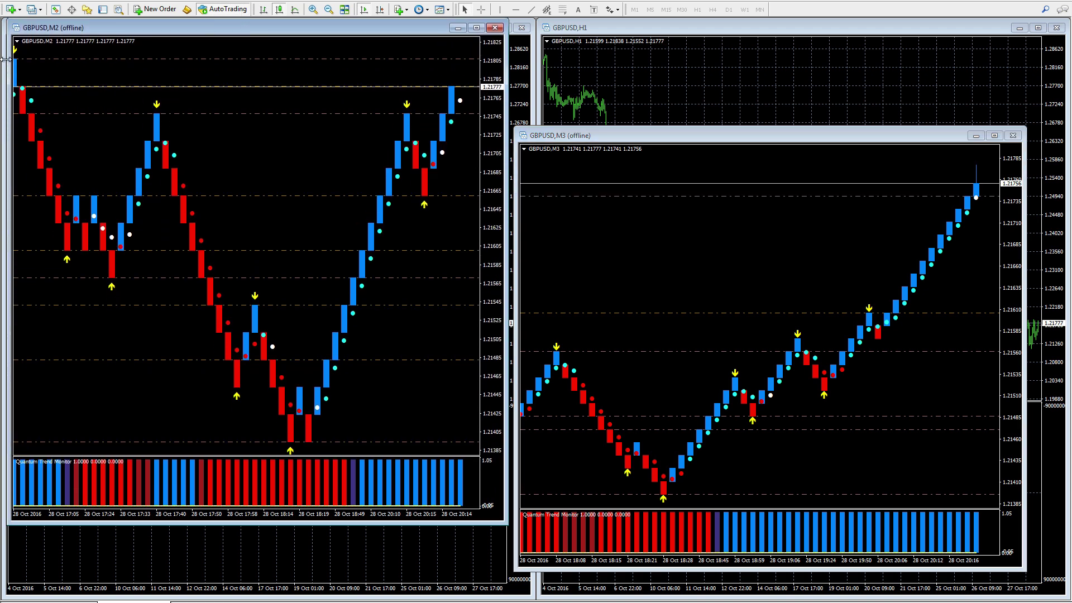
drag(7, 63, 2, 62)
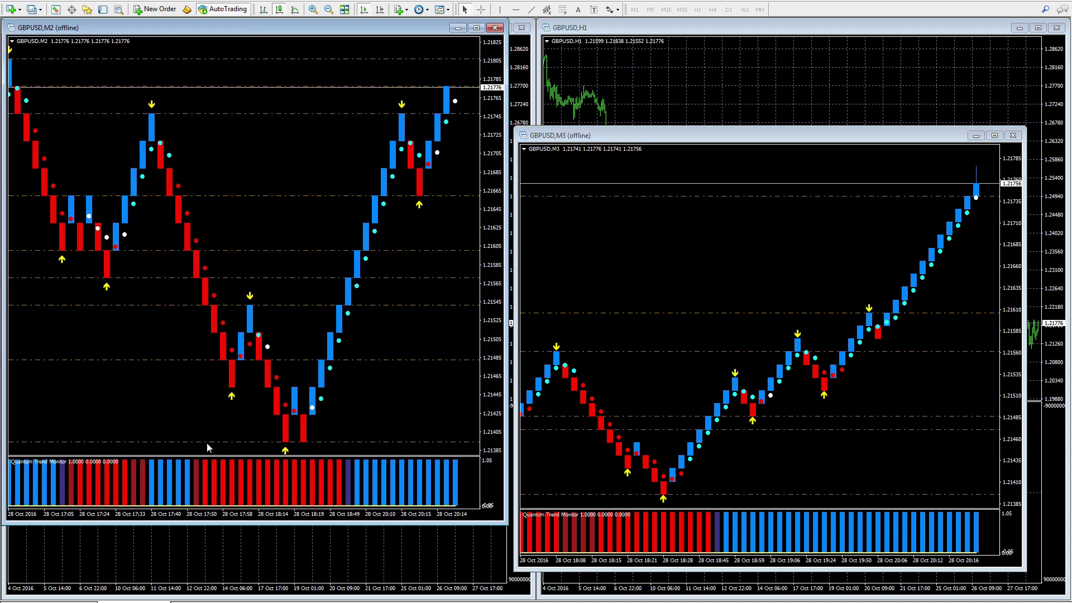
drag(231, 522, 237, 595)
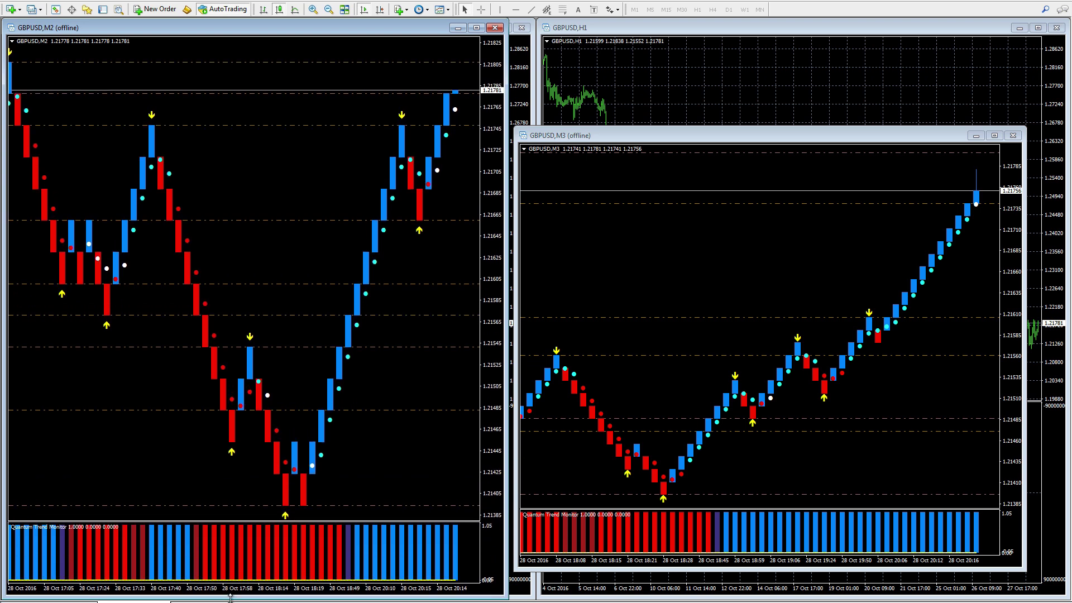
drag(719, 128, 719, 20)
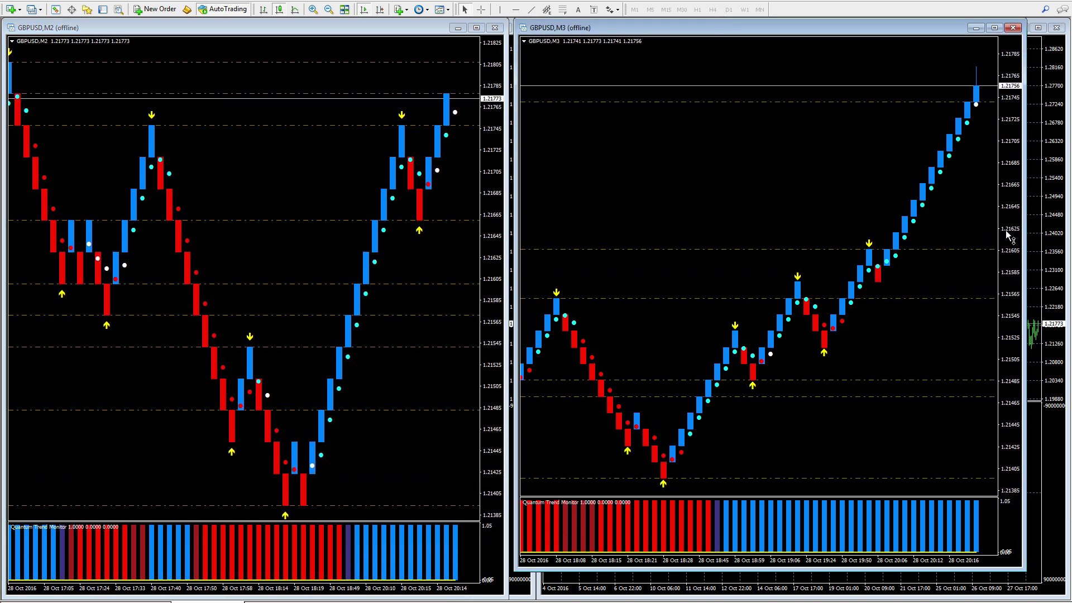
drag(1026, 228, 1067, 228)
drag(683, 567, 683, 596)
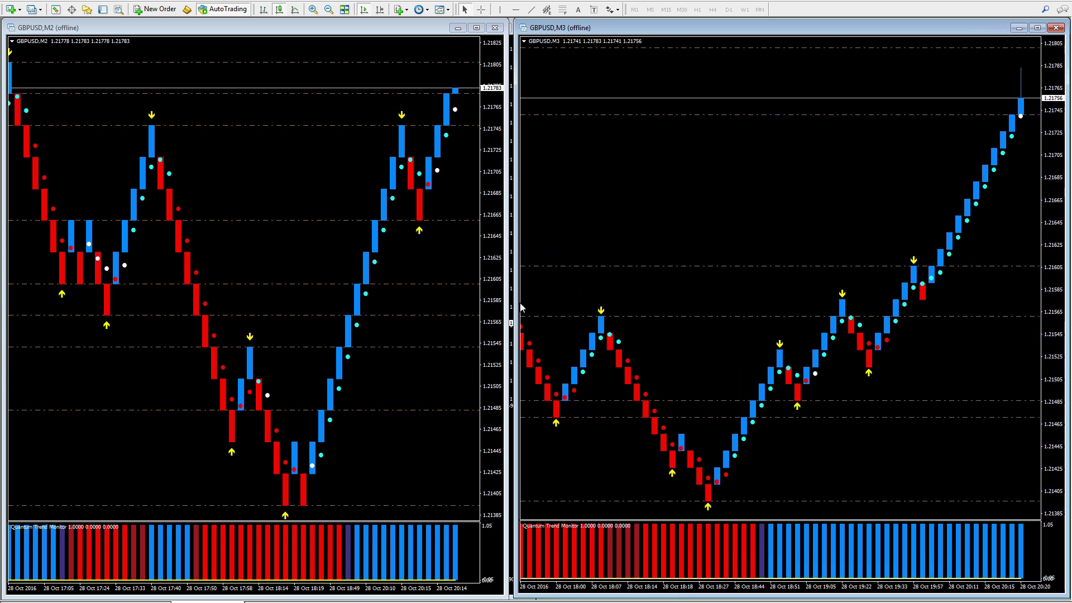
drag(508, 304, 513, 304)
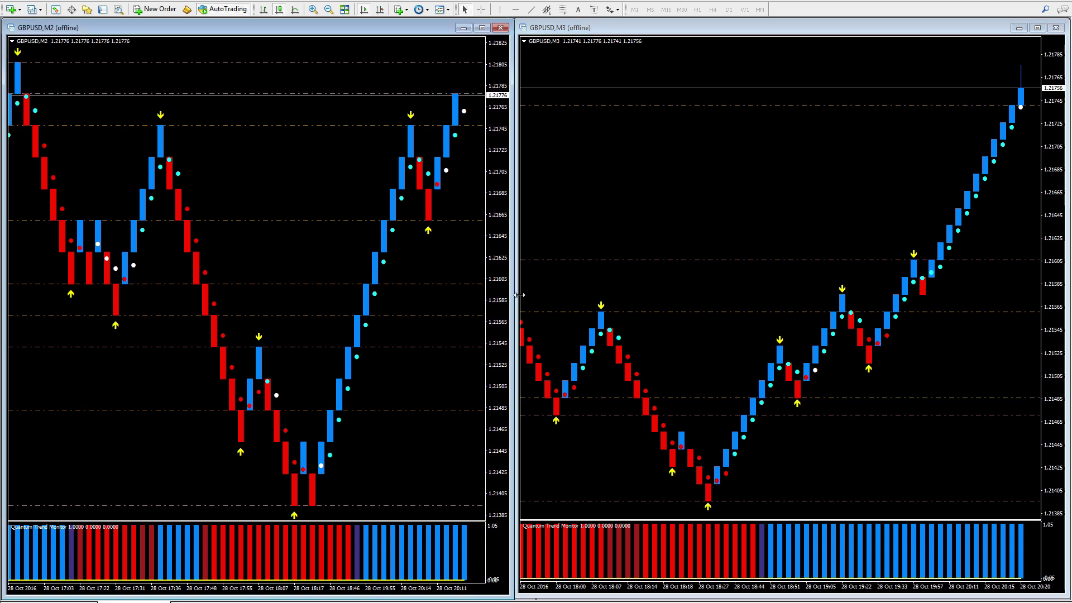